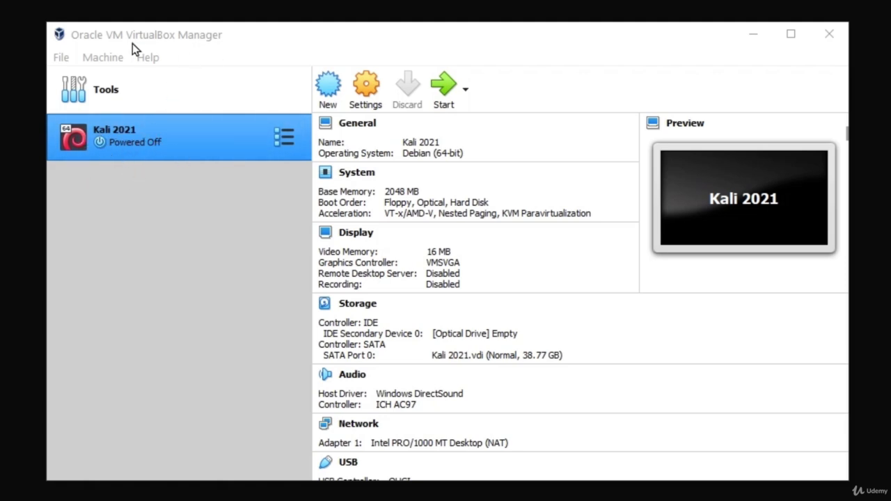
Step: Attach kali-linux-2021.1-installer-amd64.iso from the Desktop as an optical disk on the Kali 2021 machine's IDE controller
click(367, 97)
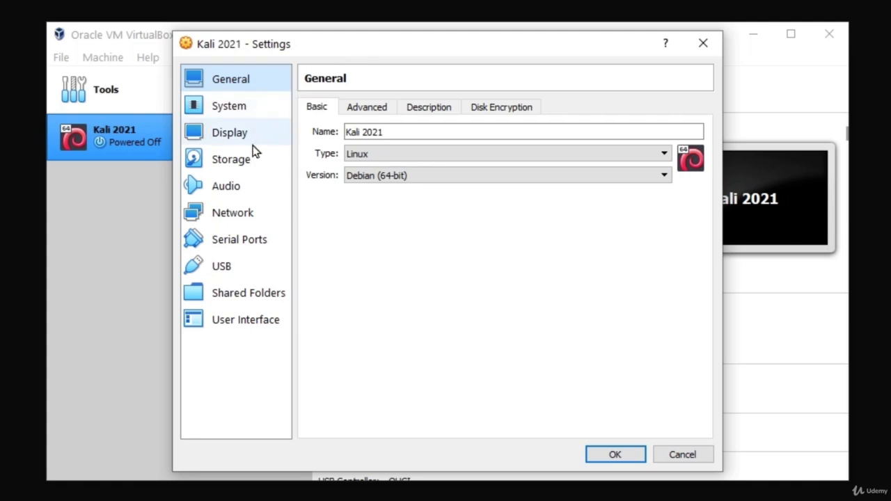
click(223, 162)
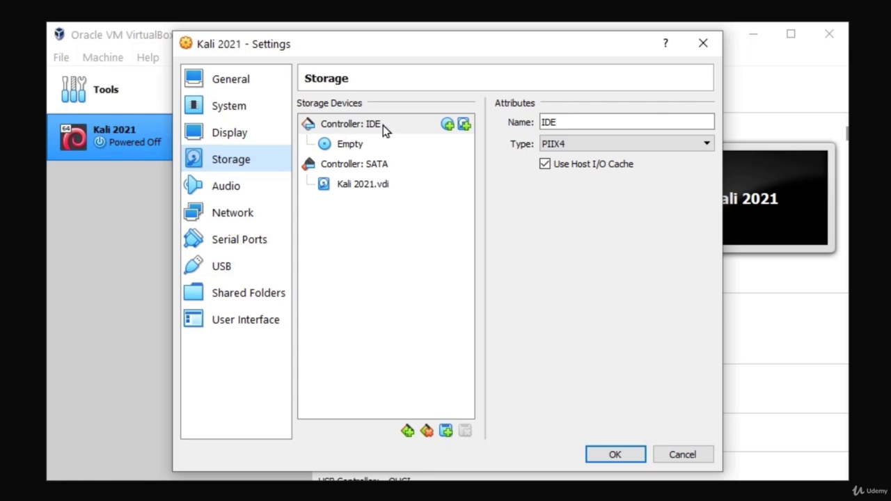
click(448, 124)
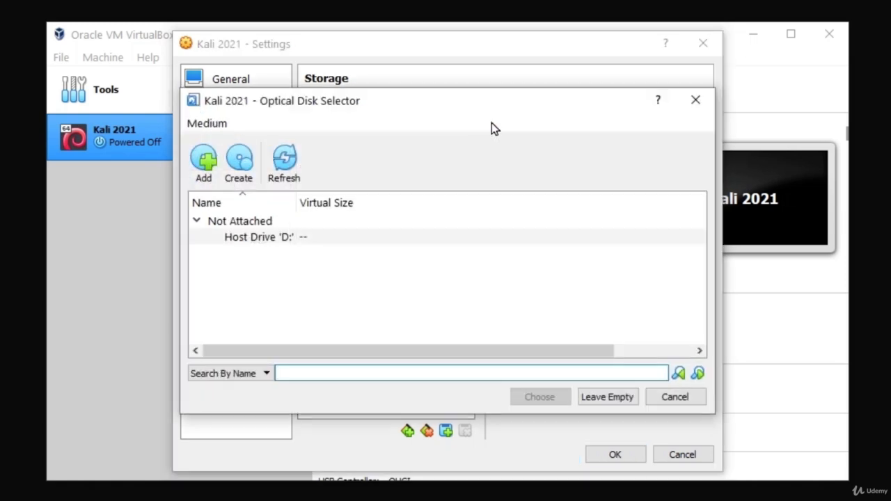
click(704, 102)
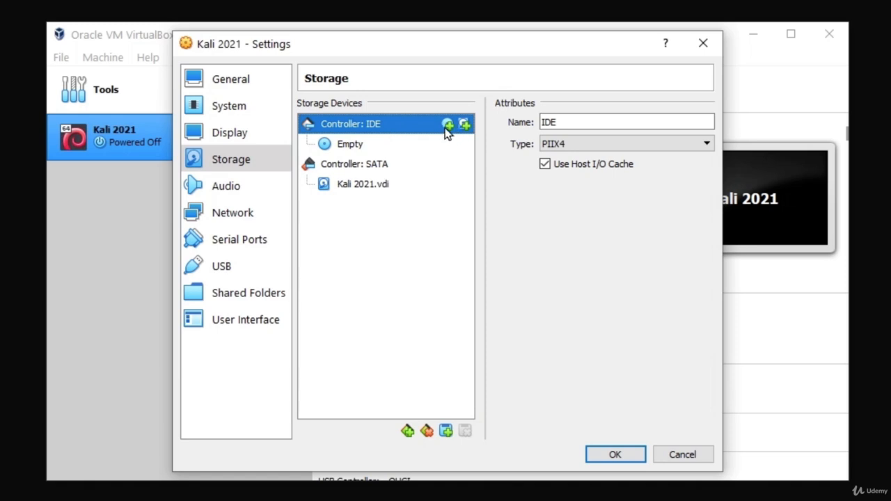
click(447, 126)
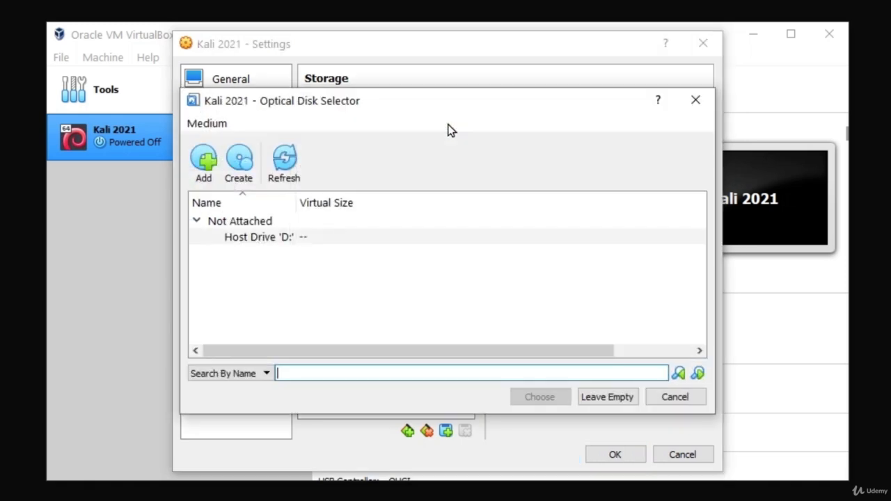
click(204, 161)
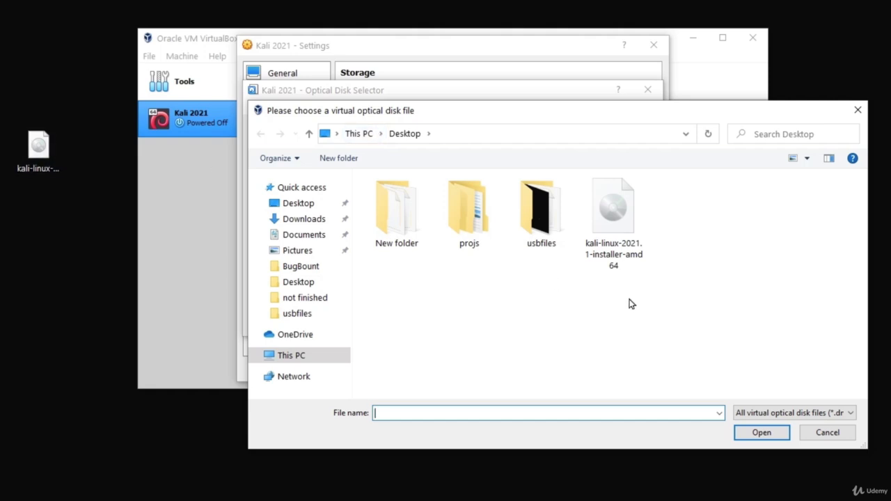
double_click(610, 235)
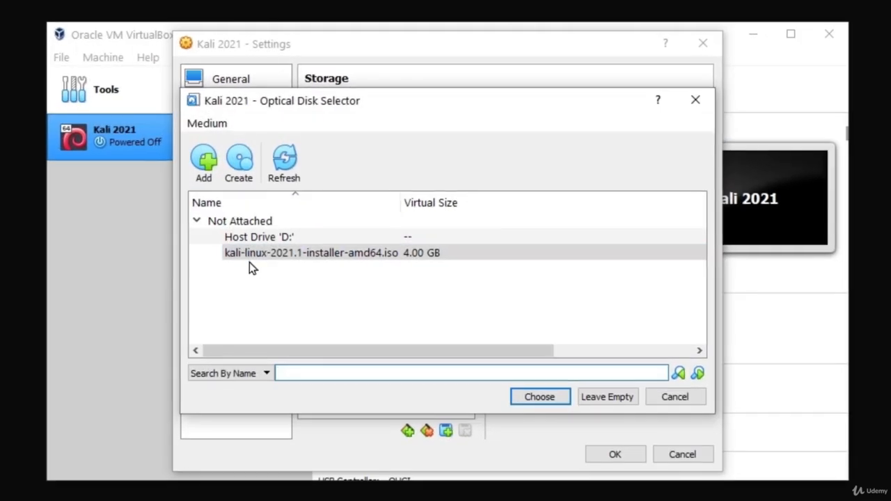
click(303, 210)
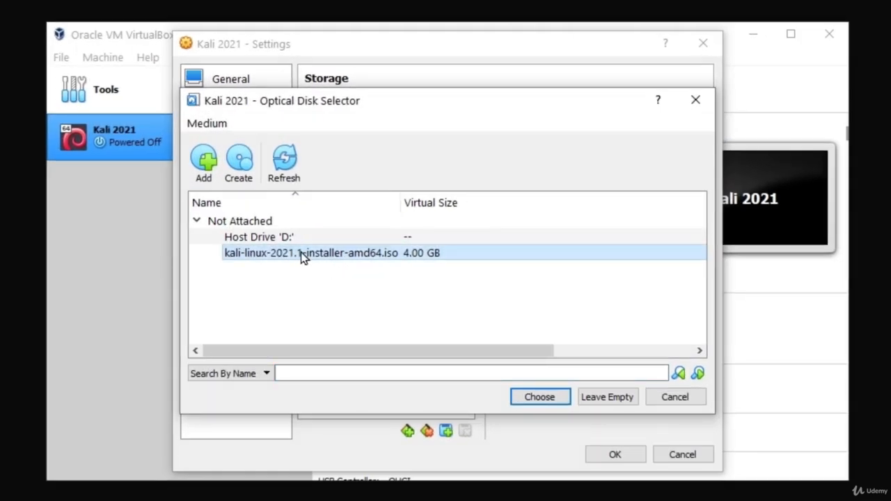
click(545, 401)
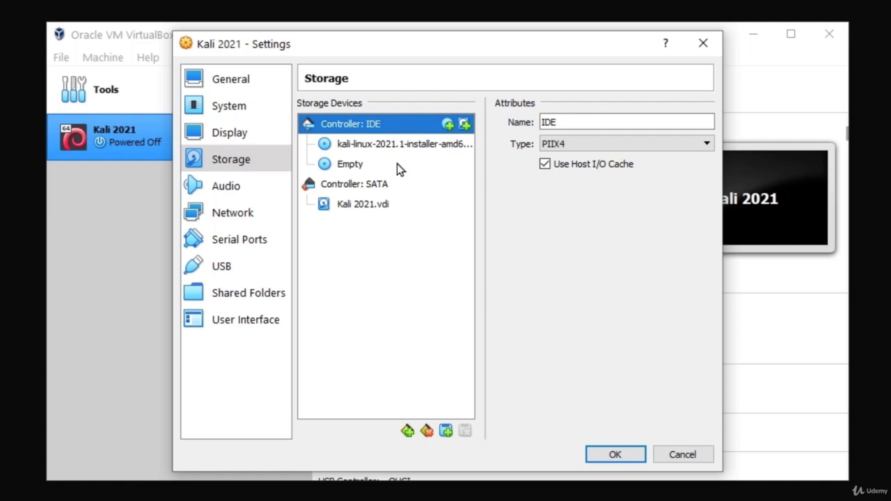
Step: Remove the empty optical drive attachment from the IDE controller
right_click(340, 167)
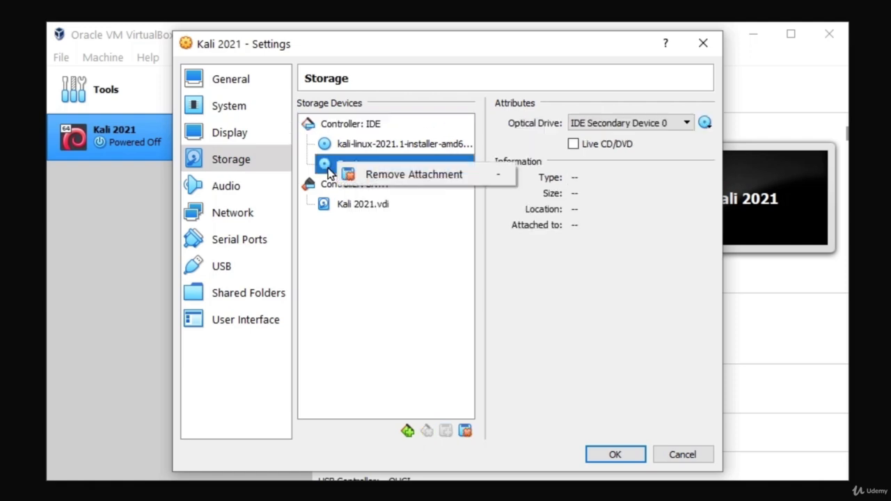
click(329, 169)
right_click(351, 167)
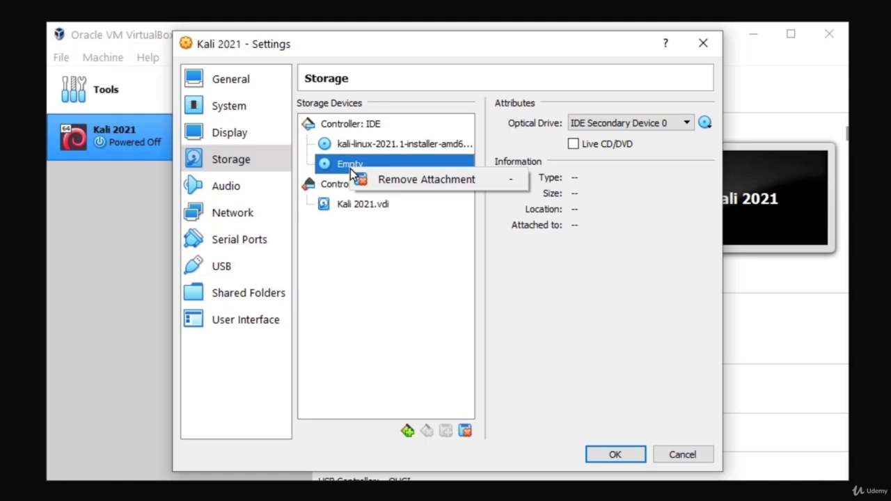
click(417, 180)
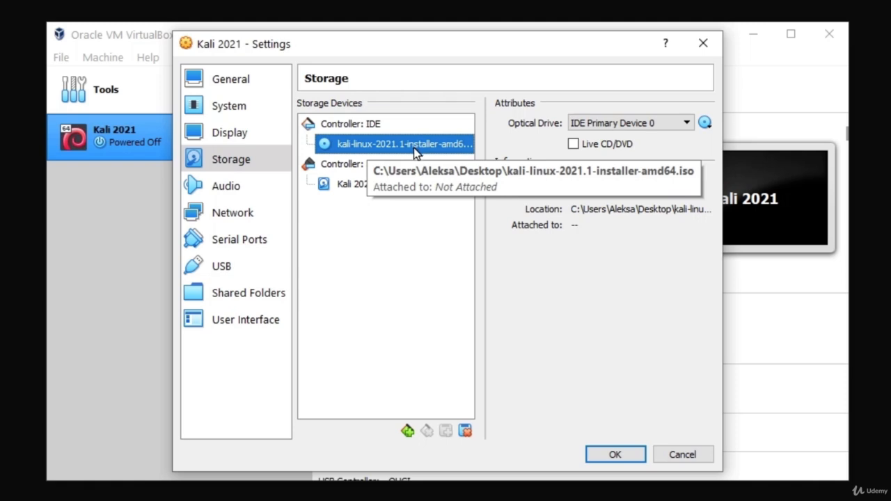
Step: Attach network Adapter 1 to Bridged Adapter using Realtek PCIe GbE Family Controller, and save the machine settings
click(224, 215)
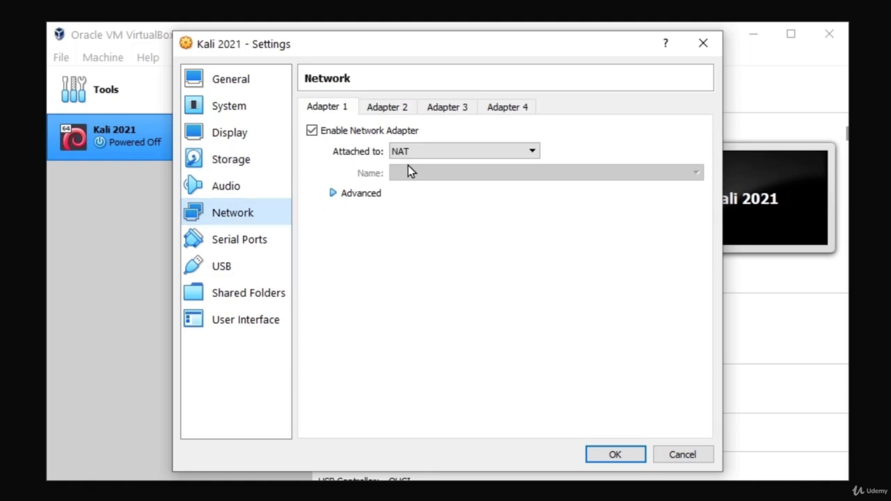
click(431, 154)
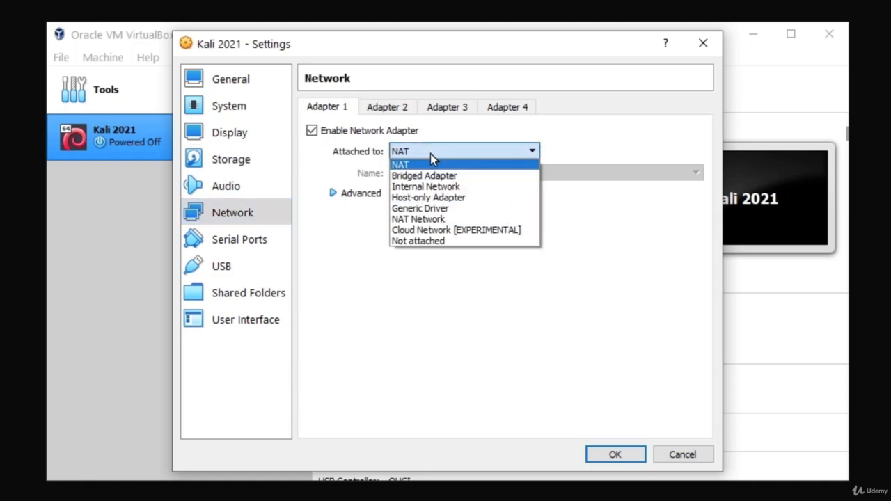
click(440, 180)
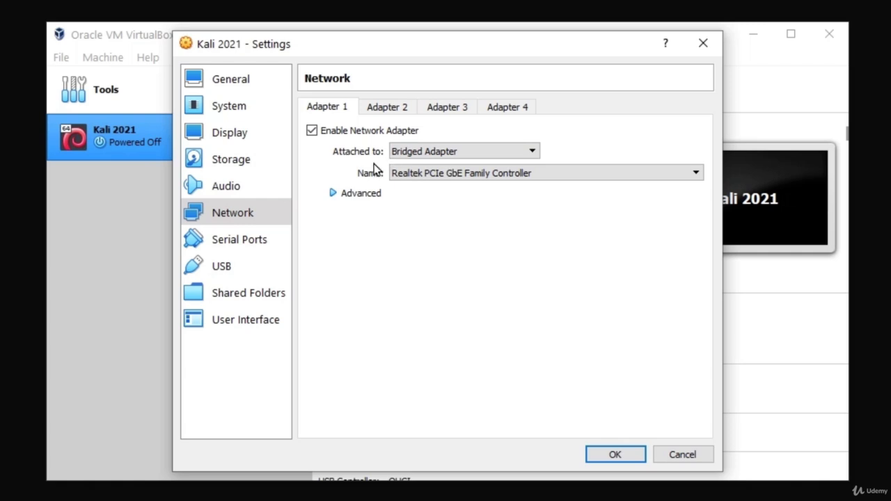
click(450, 153)
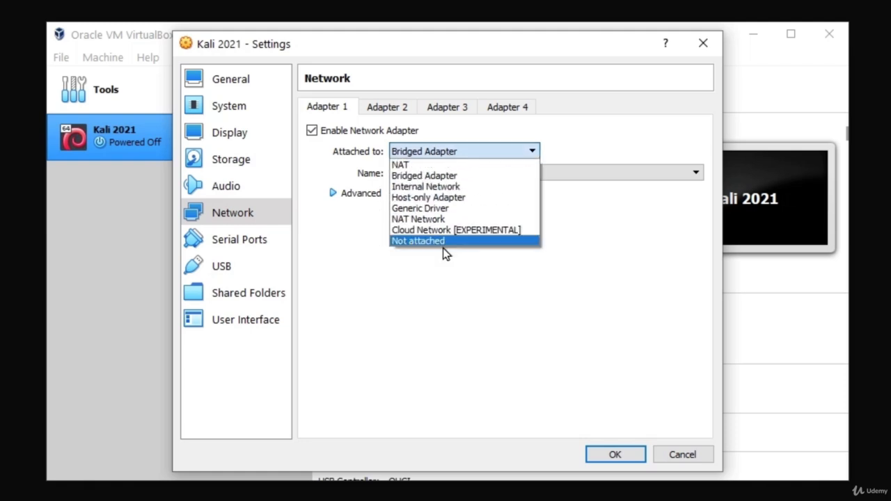
click(436, 176)
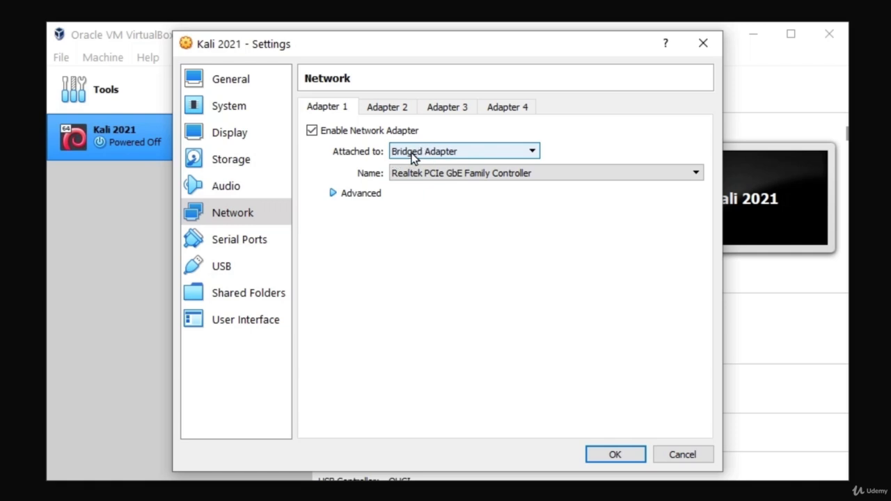
click(411, 155)
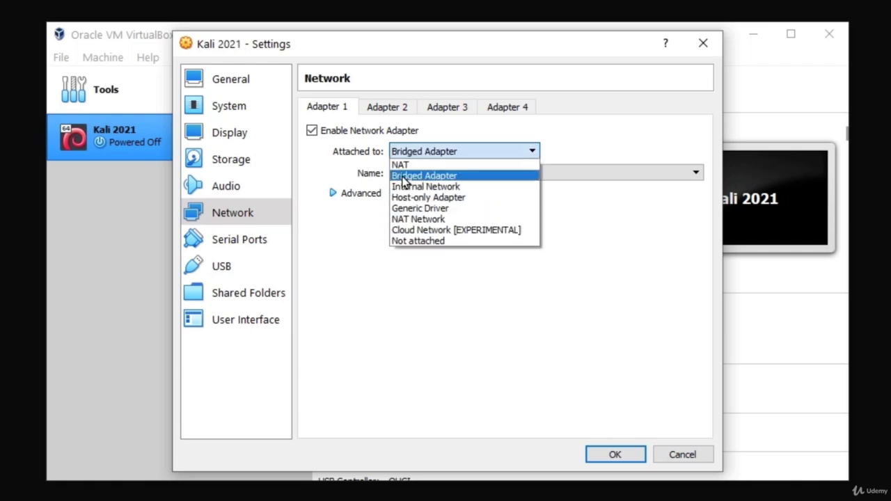
click(411, 176)
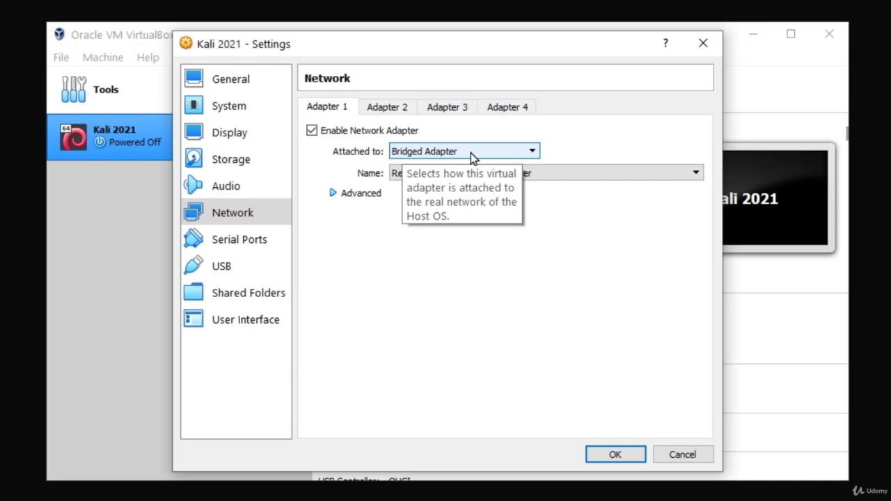
click(633, 172)
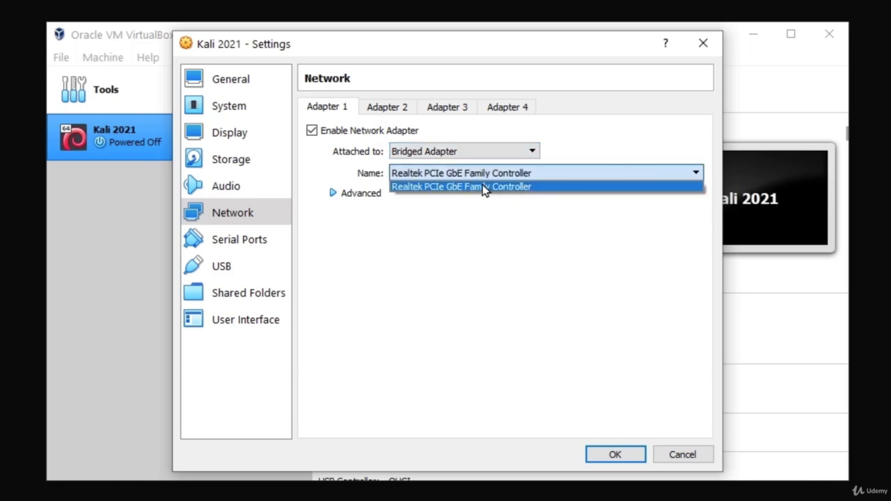
click(483, 189)
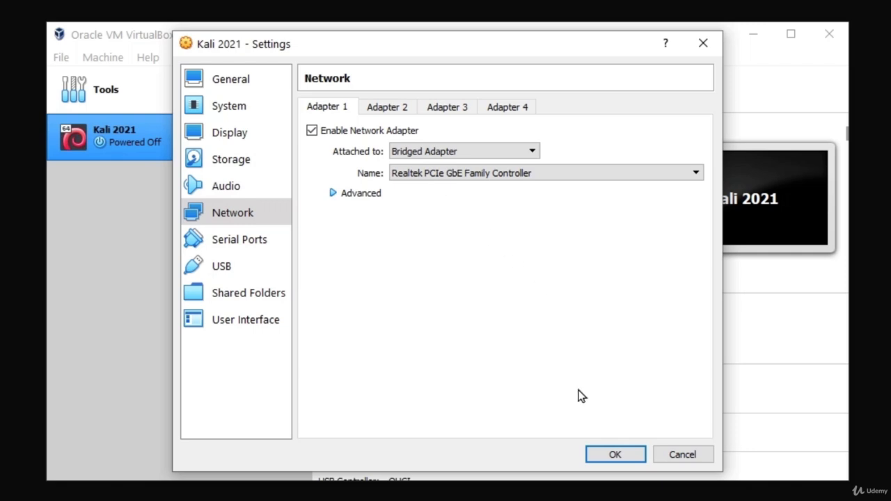
click(615, 454)
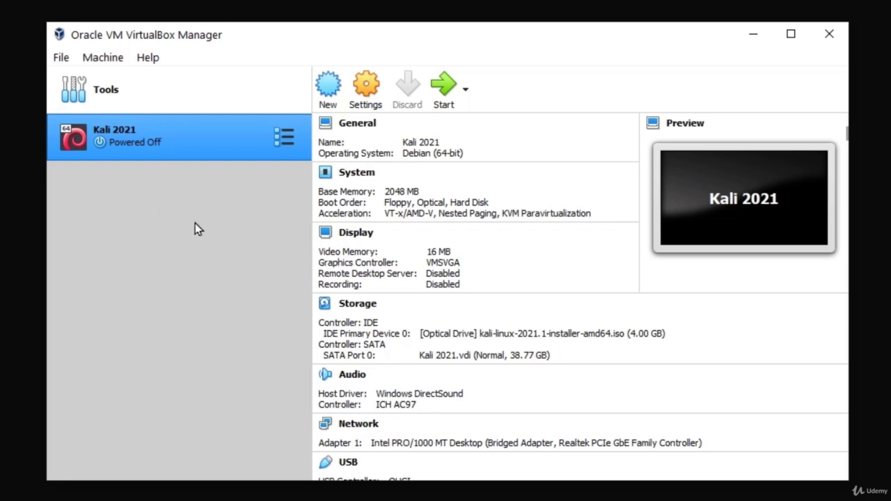
Step: Start the Kali 2021 machine, maximize its window and launch Graphical install from the installer menu
click(444, 89)
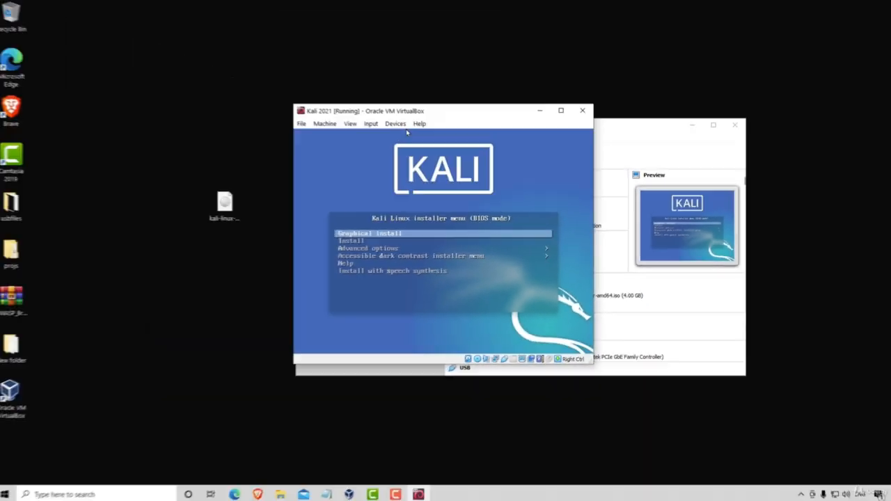
click(562, 112)
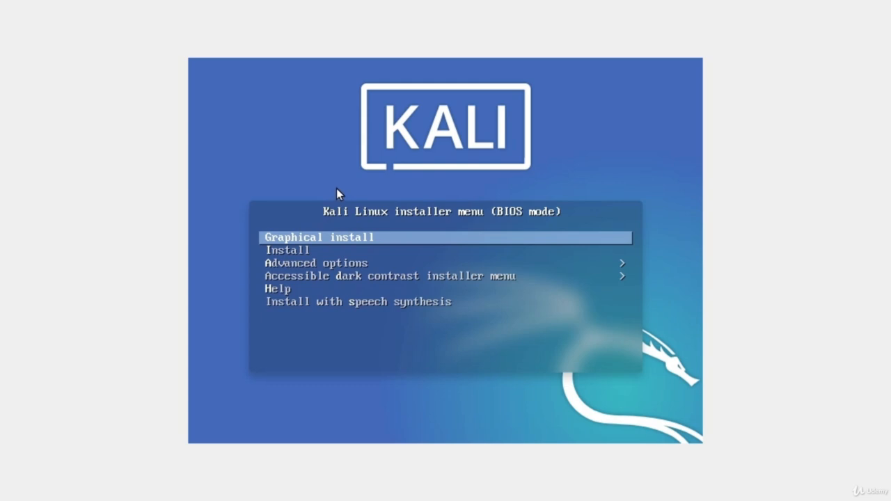
key(Return)
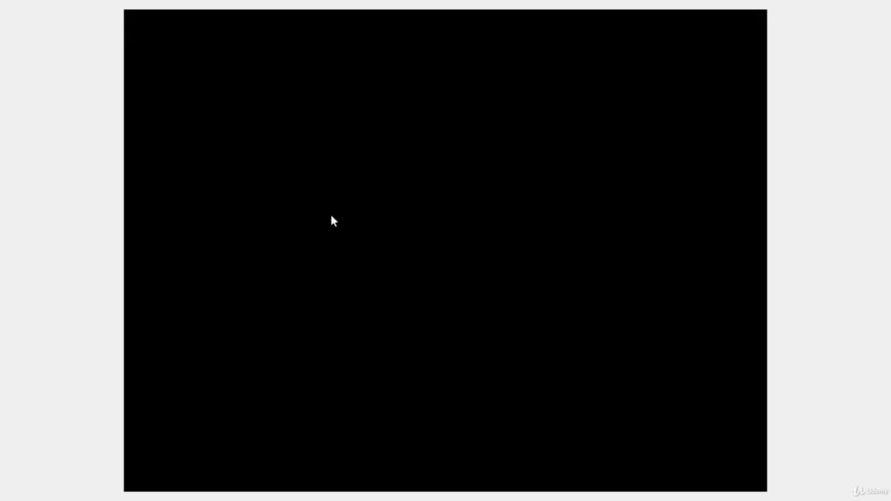
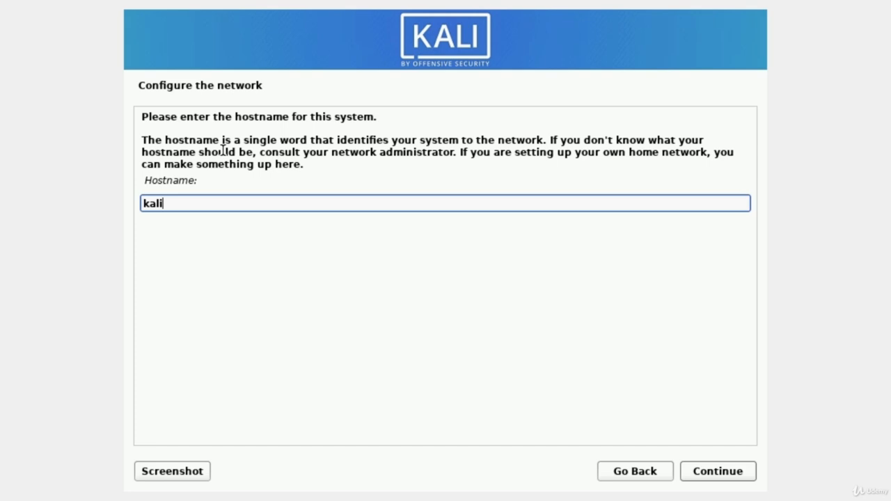
Step: Accept kali as the system's hostname and leave the domain name empty in the network configuration
key(Return)
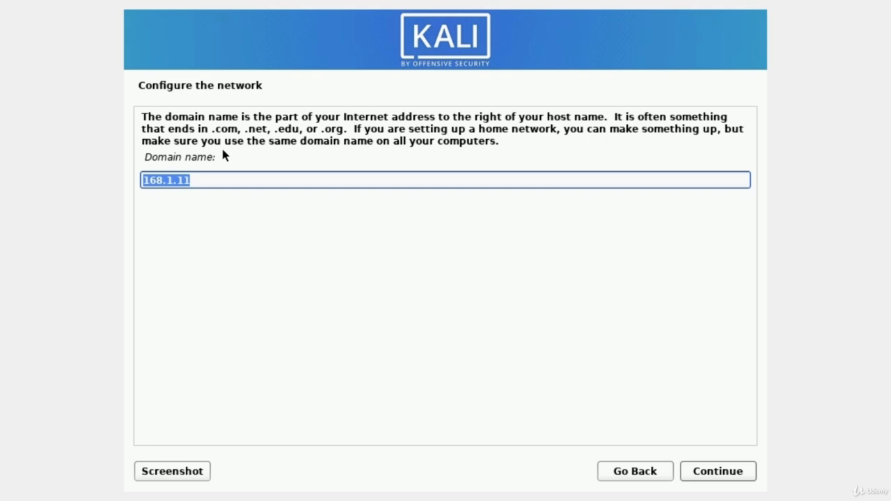
key(BackSpace)
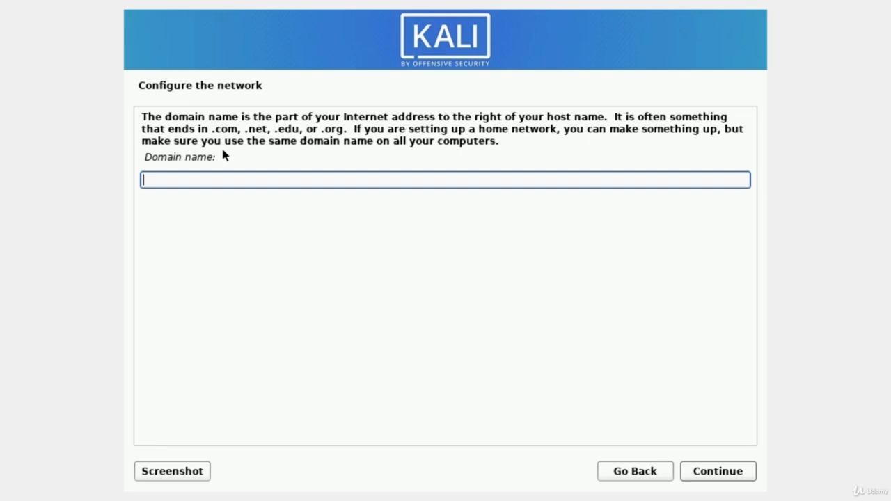
key(Return)
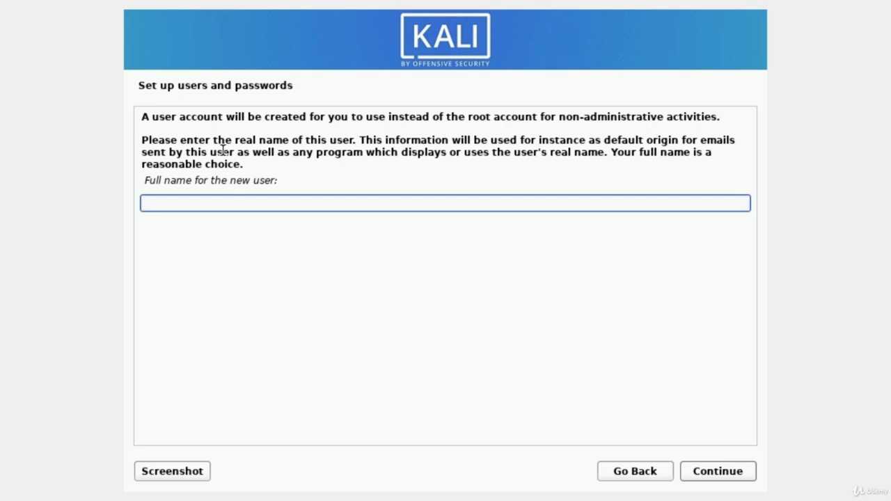
Step: Enter mrhacker as the new user's full name and accept mrhacker as the account's username
text(mrhacker)
key(Return)
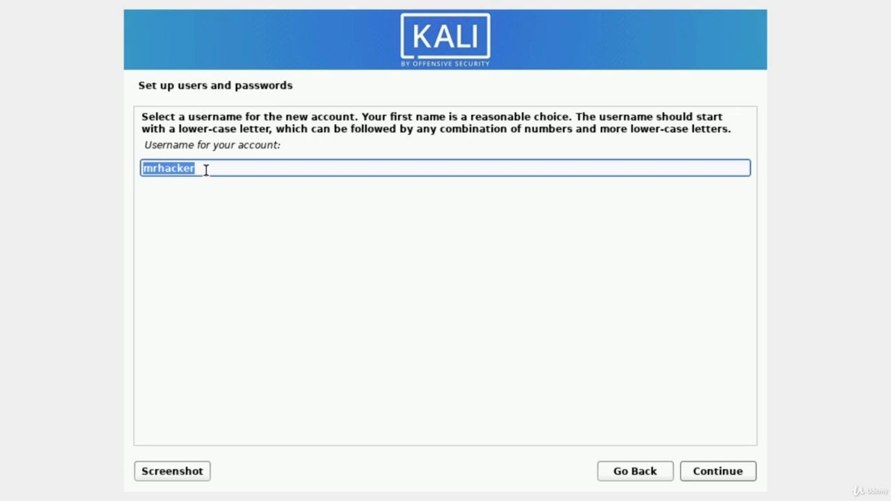
key(Return)
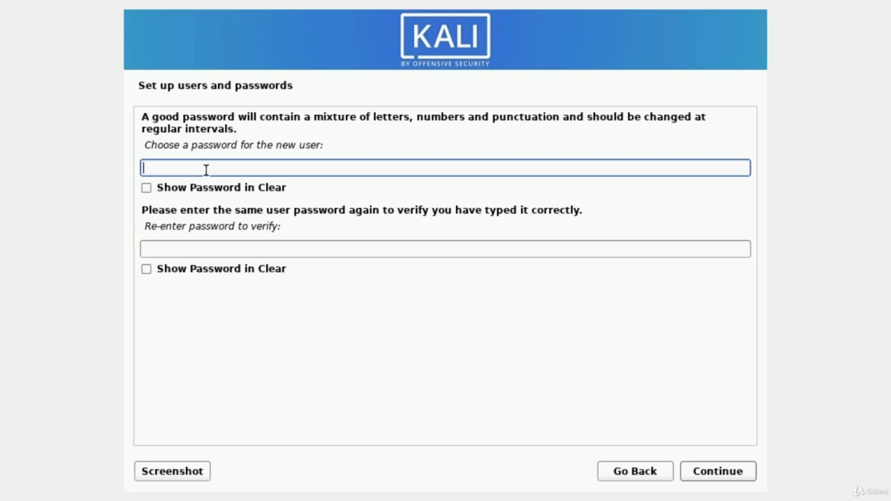
Step: Enter the new user's account password, repeat it for verification and continue to the clock configuration
text(password)
key(Tab)
key(Tab)
text(password)
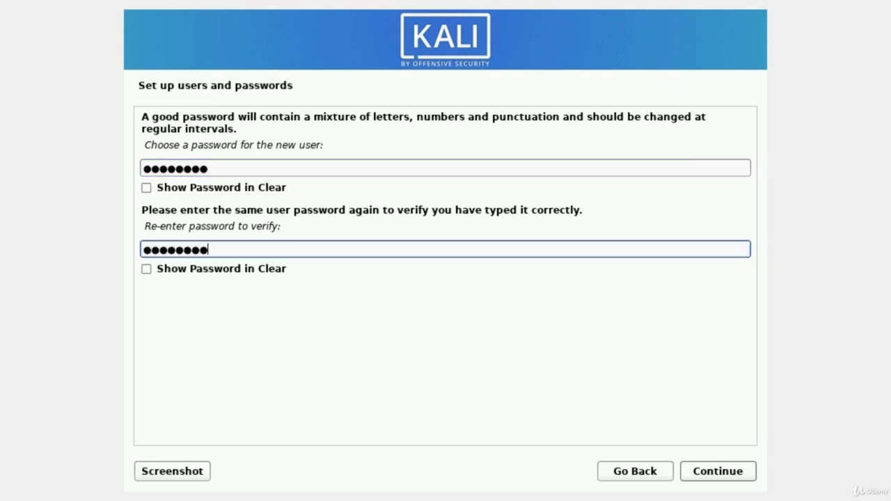
key(Tab)
key(Tab)
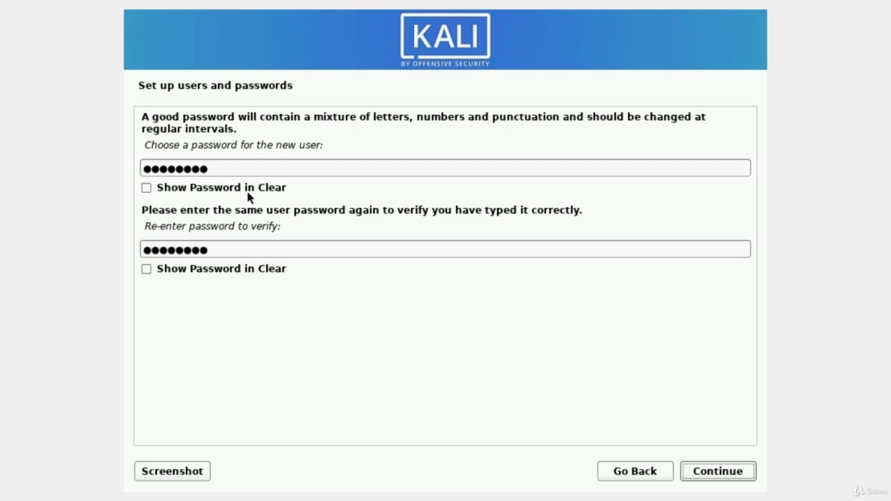
click(726, 473)
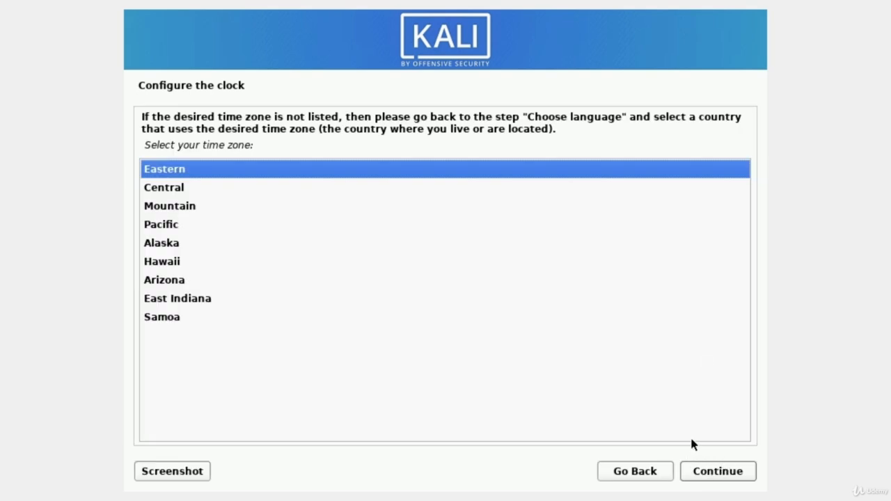
Step: Set the system clock to the Eastern time zone
key(Down)
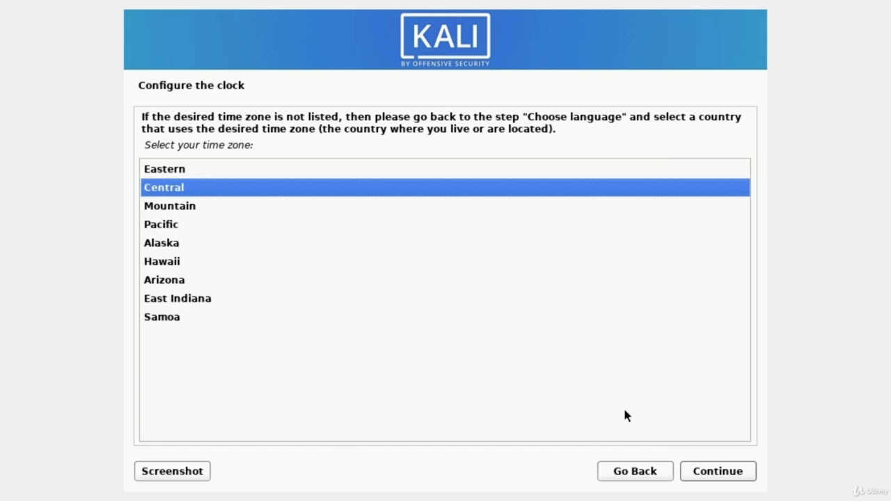
key(Up)
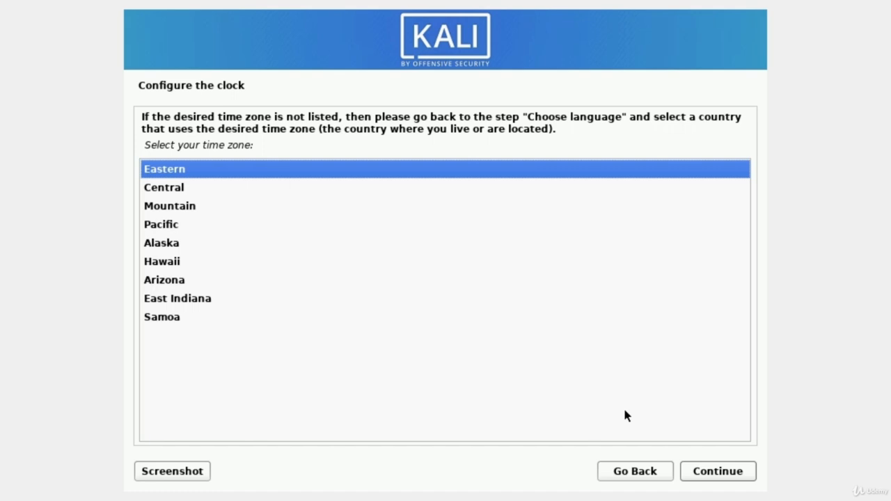
key(Return)
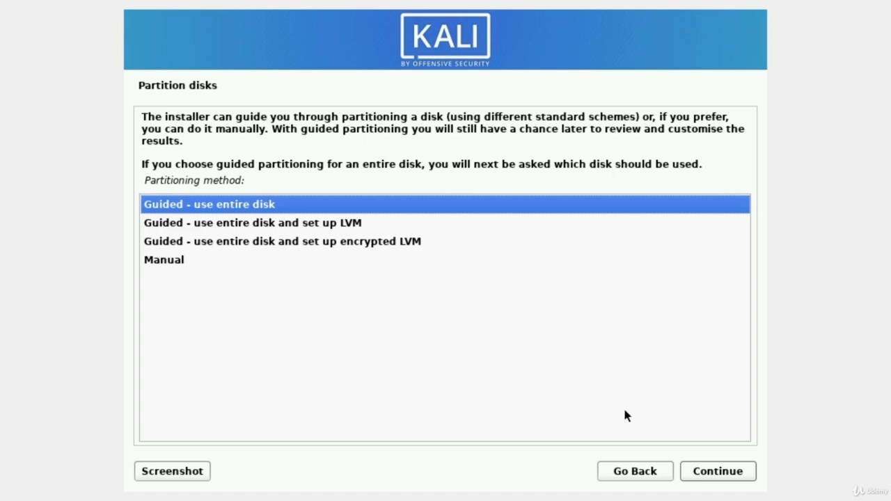
Step: Set up guided partitioning of the entire VBOX HARDDISK (sda) with all files in one partition
key(Return)
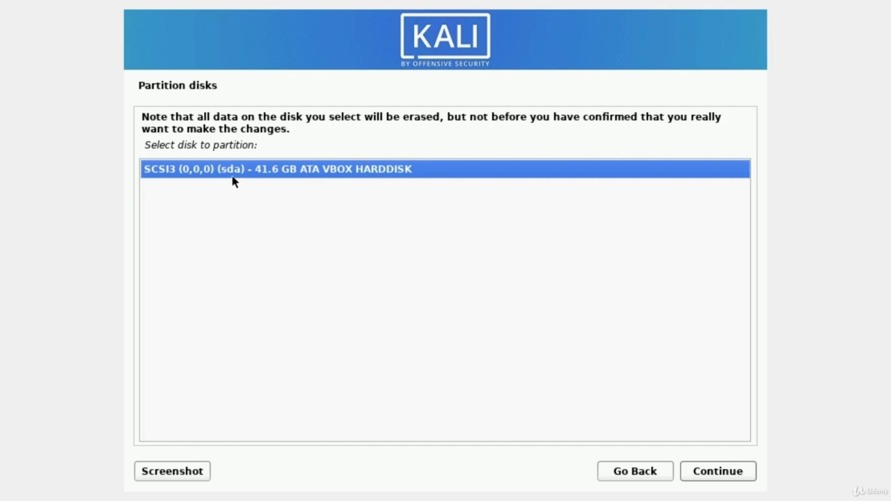
key(Return)
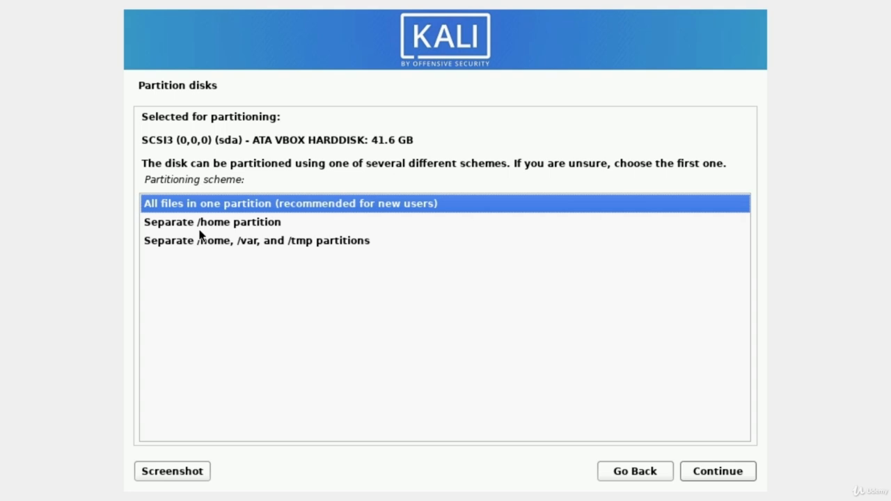
key(Down)
key(Up)
key(Return)
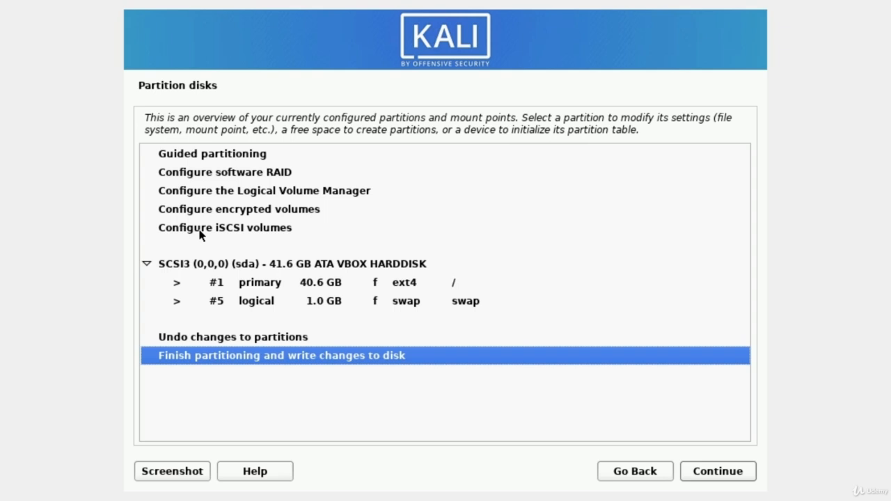
Step: Finish partitioning and agree to write the partition changes to disk
key(Return)
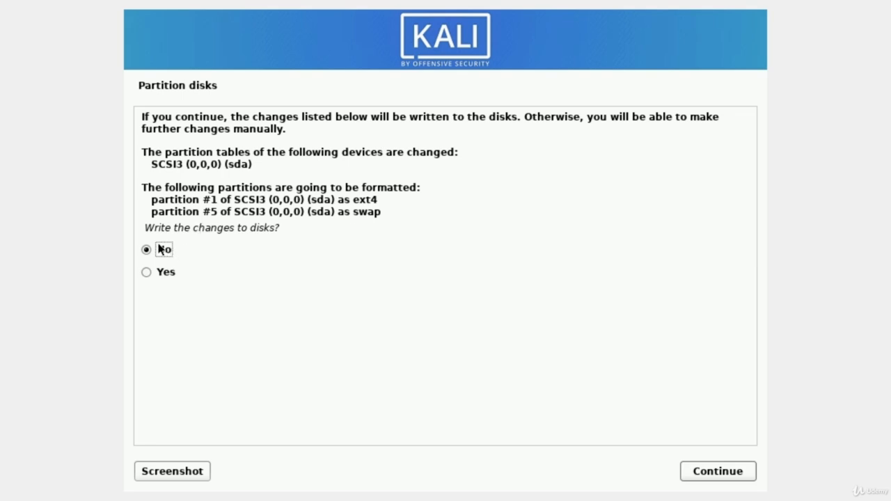
click(166, 272)
key(Return)
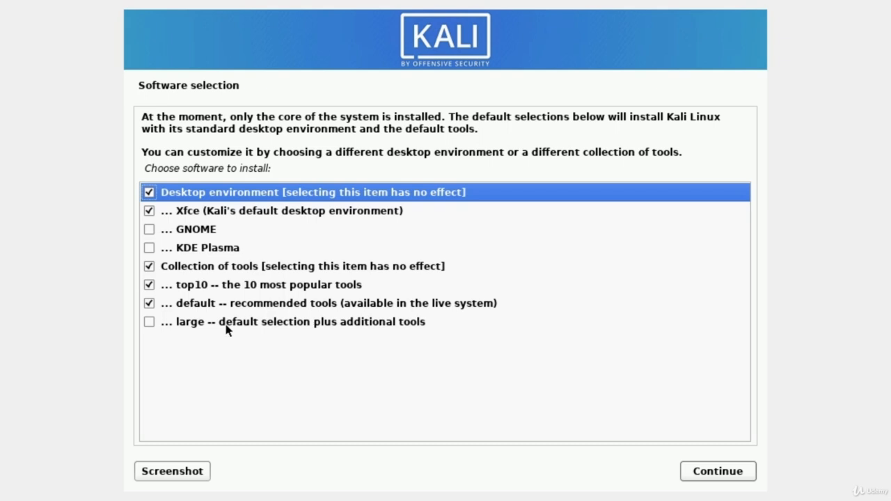
Step: Add the large tool collection to the default software selection and install the chosen software
click(149, 321)
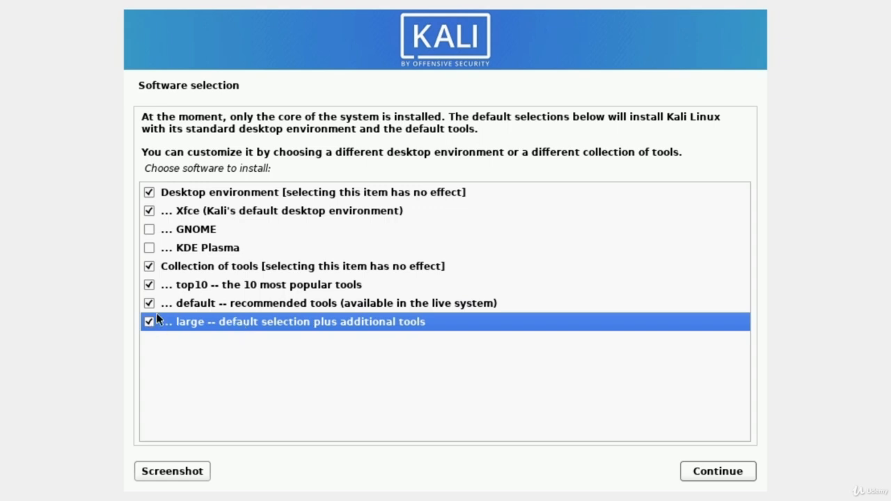
click(707, 474)
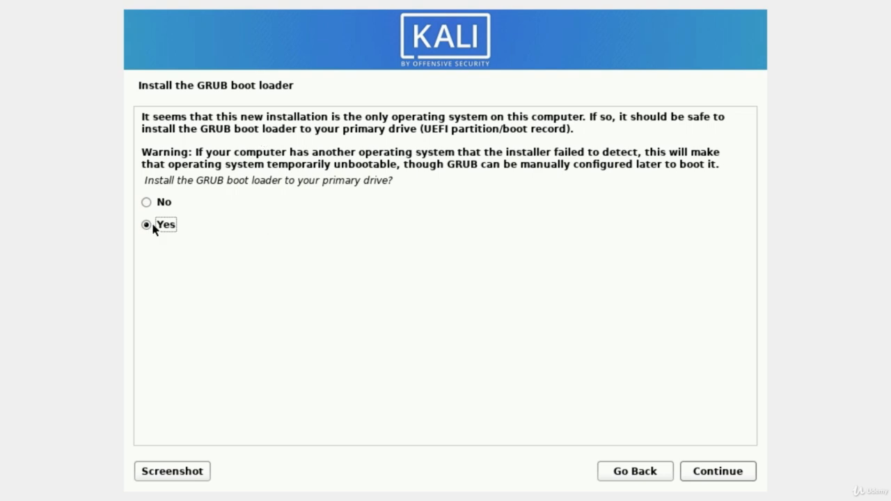
Step: Install the GRUB boot loader on /dev/sda, and finish the installation to boot into the new system
key(Return)
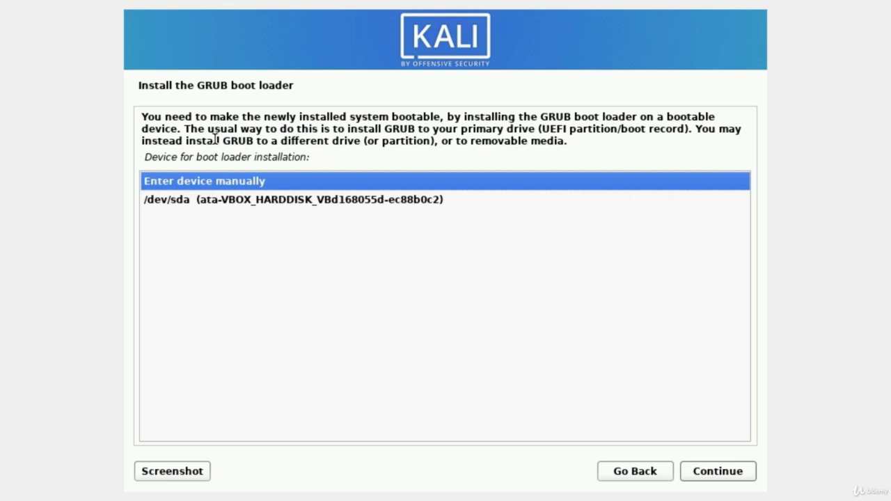
click(158, 209)
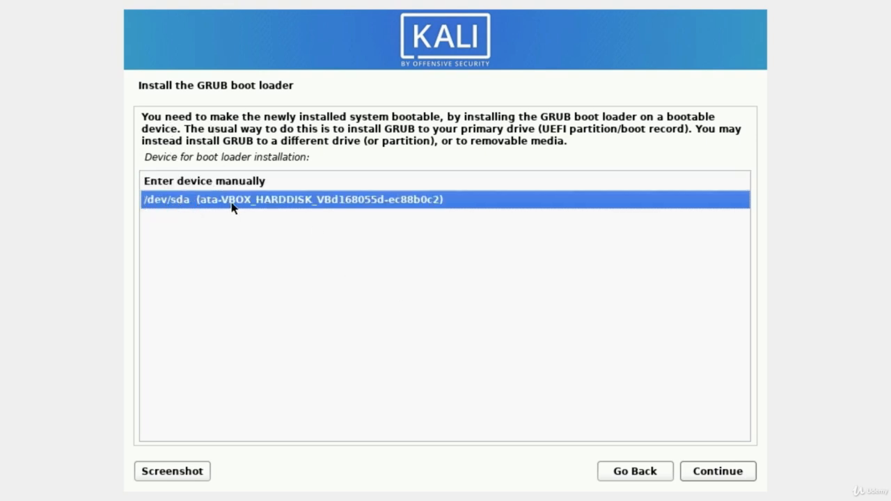
key(Return)
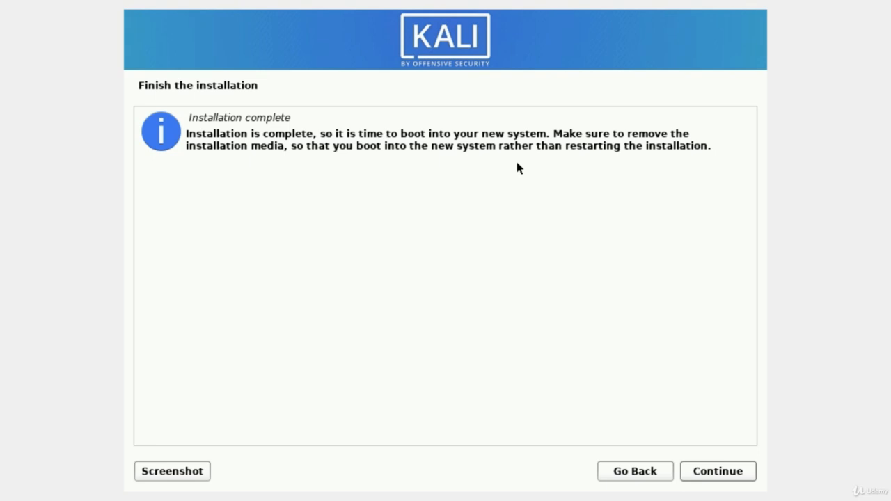
click(728, 473)
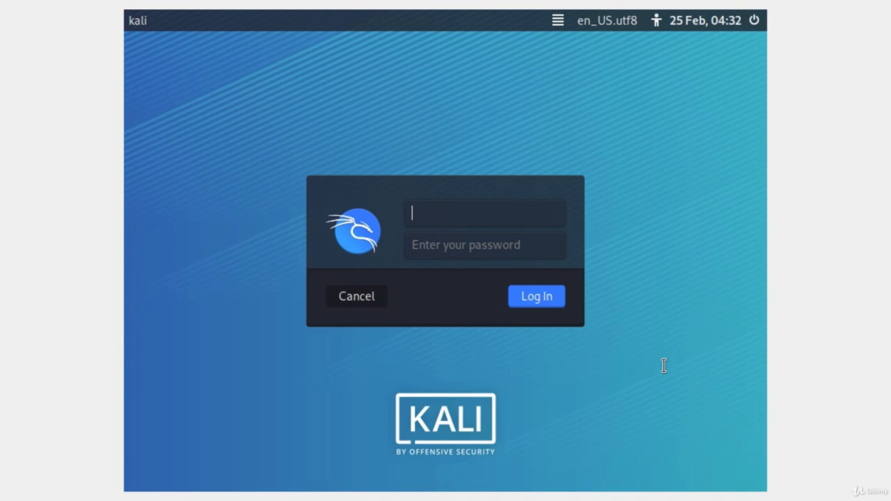
Step: Log in to Kali as mrhacker with the account password
text(mrhacker)
key(Tab)
text(******)
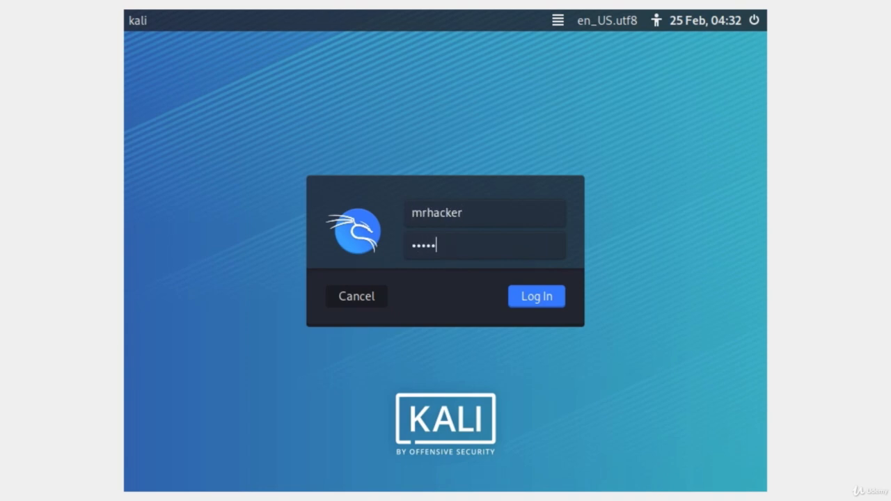
text(**)
key(Return)
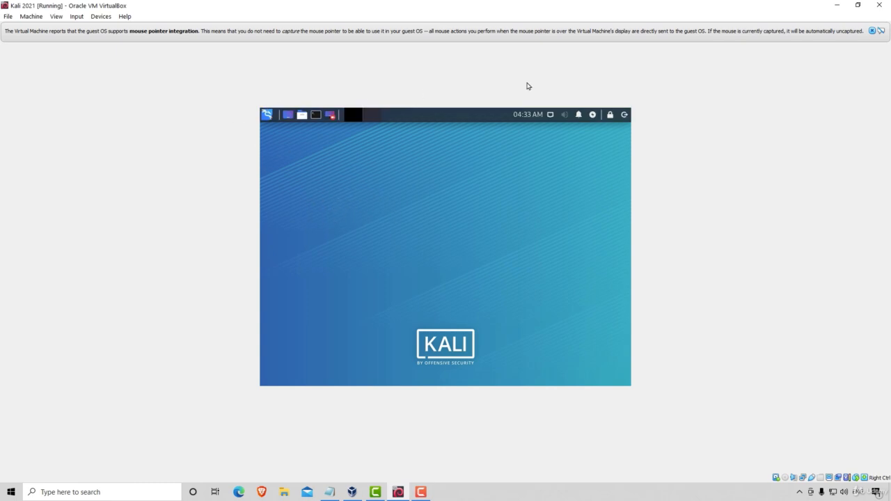
Step: Dismiss the mouse pointer integration notice, and restore and re-maximize the virtual machine window to resize the Kali desktop
click(872, 31)
click(858, 5)
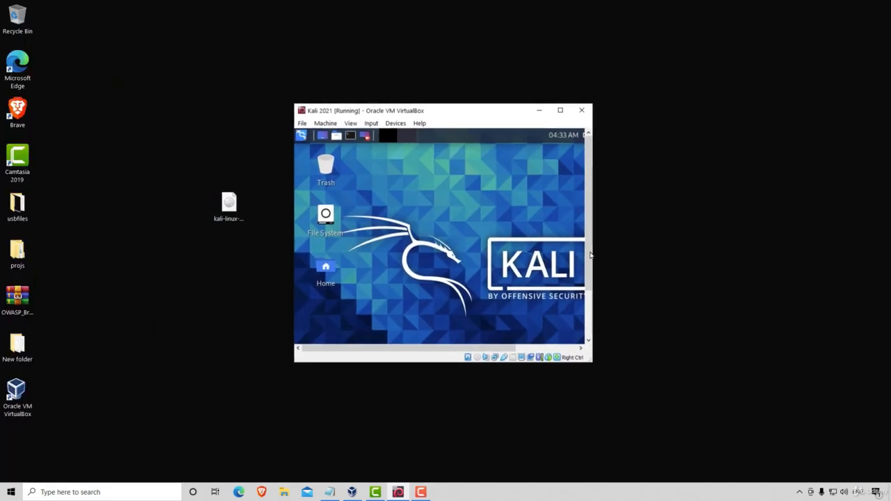
click(564, 113)
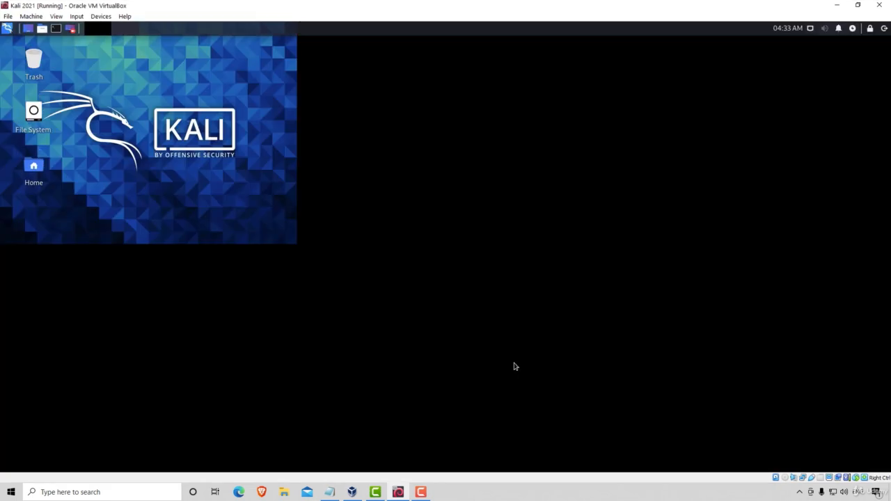